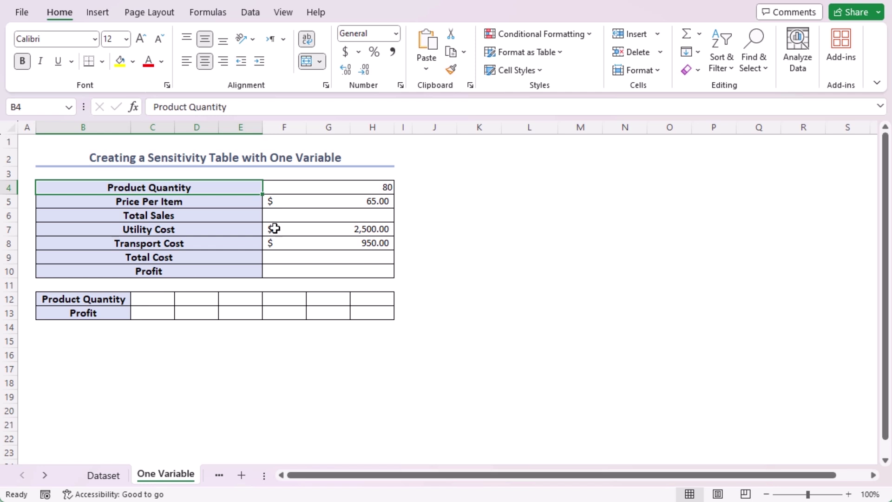
Enter =F4*F5 in F6 to calculate Total Sales of $5,200.00.
{"action": "left_click", "coordinate": [342, 215]}
{"action": "type", "text": "="}
{"action": "left_click", "coordinate": [328, 189]}
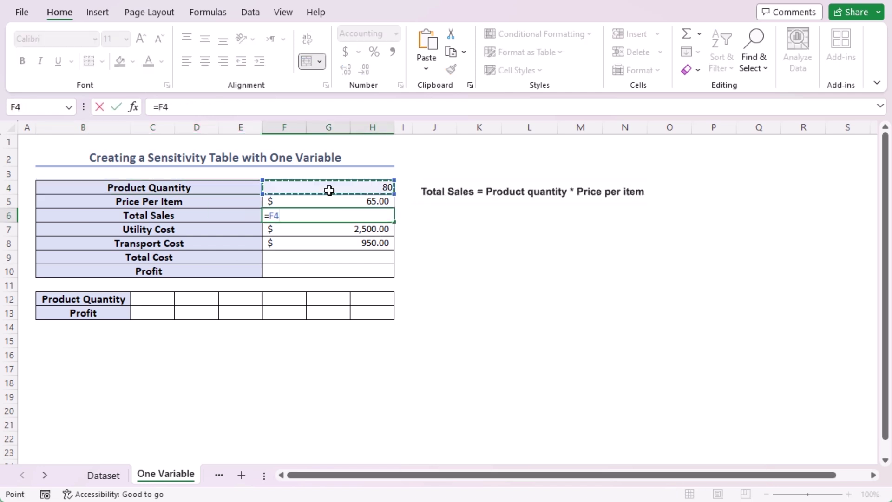
{"action": "type", "text": "*"}
{"action": "left_click", "coordinate": [333, 205]}
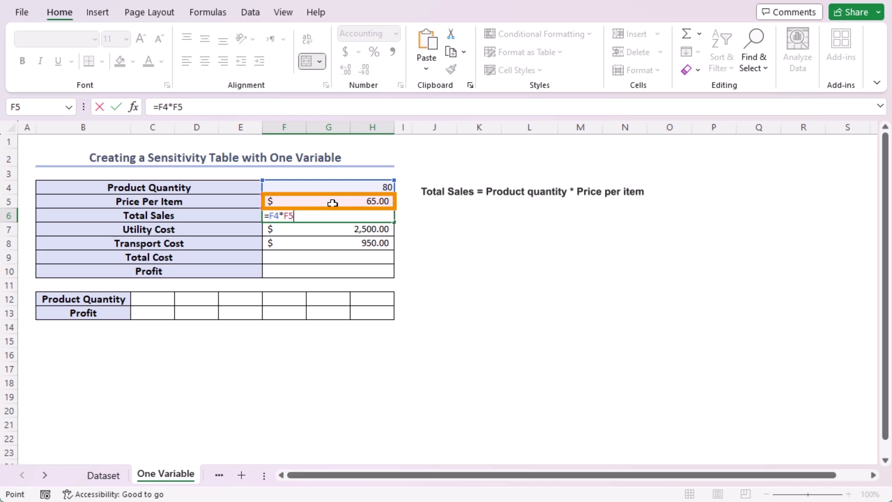
{"action": "key", "text": "Return"}
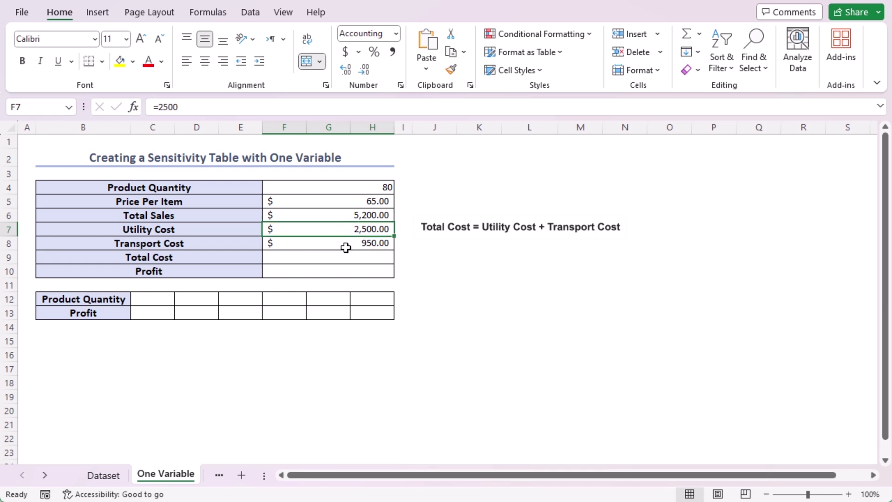
Enter =F7+F8 in F9 to calculate Total Cost of $3,450.00.
{"action": "left_click", "coordinate": [345, 260]}
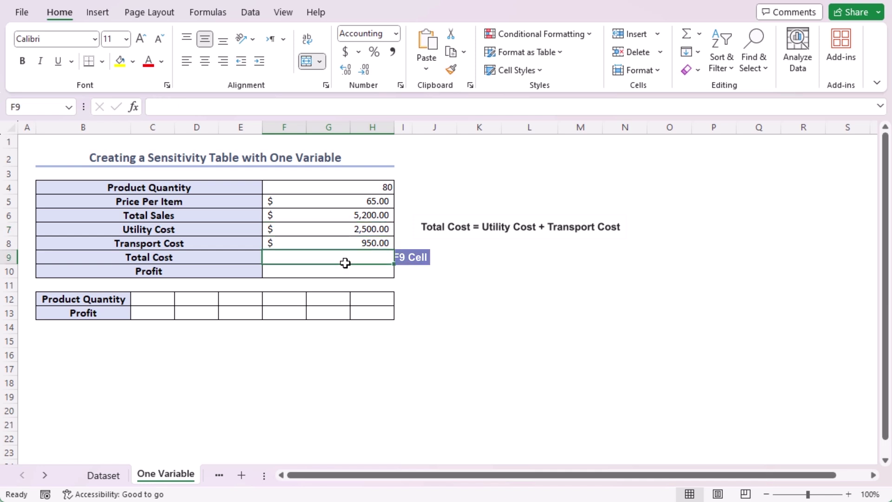
{"action": "type", "text": "="}
{"action": "left_click", "coordinate": [345, 229]}
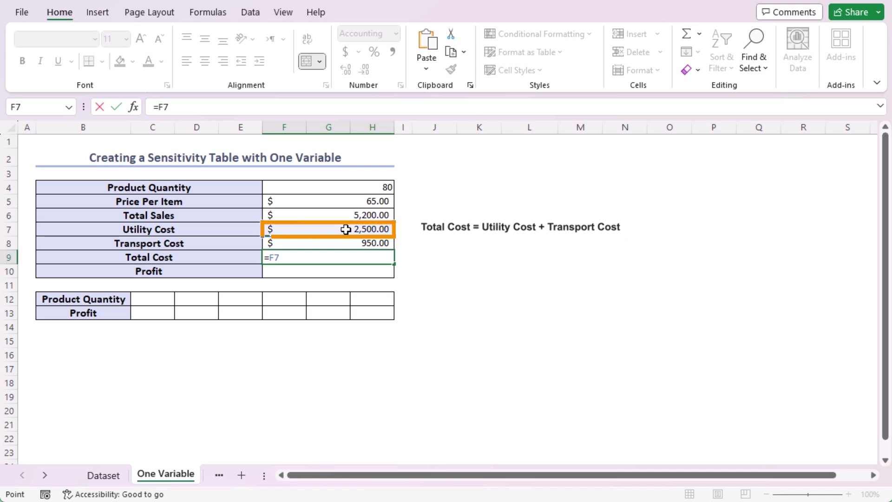
{"action": "type", "text": "+"}
{"action": "left_click", "coordinate": [341, 244]}
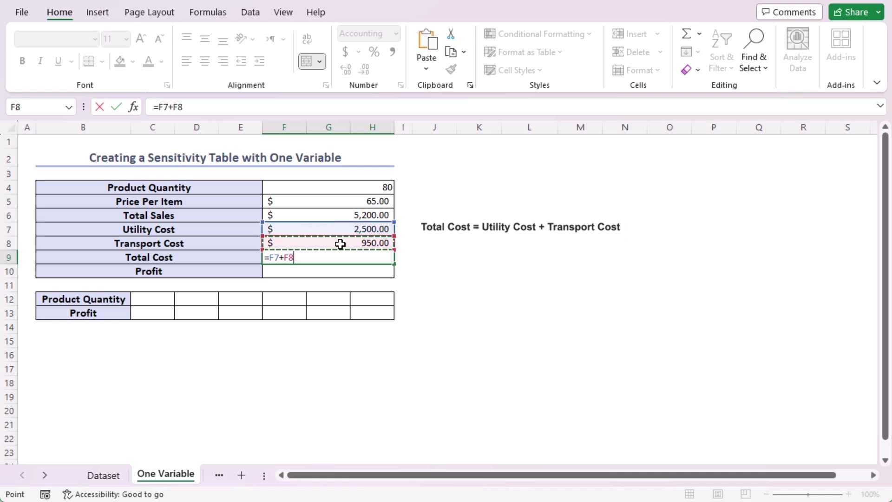
{"action": "key", "text": "Return"}
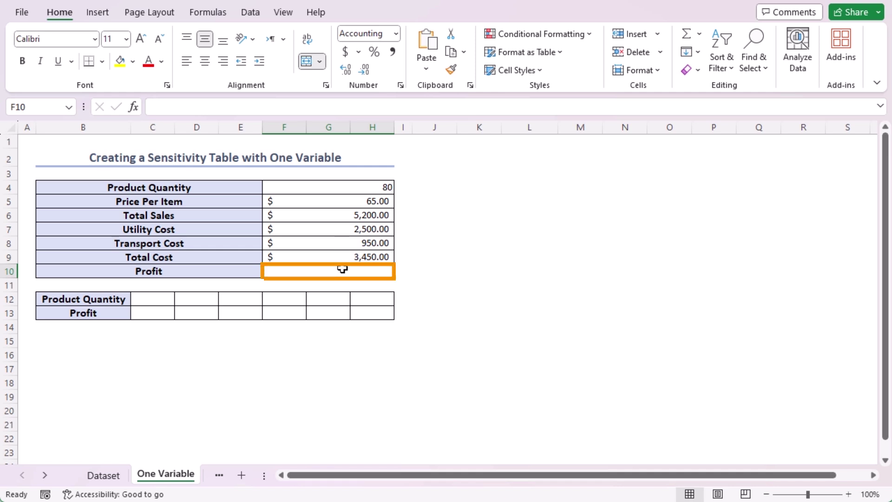
Enter =F6-F9 in F10 to calculate Profit of $1,750.00.
{"action": "type", "text": "="}
{"action": "left_click", "coordinate": [343, 215]}
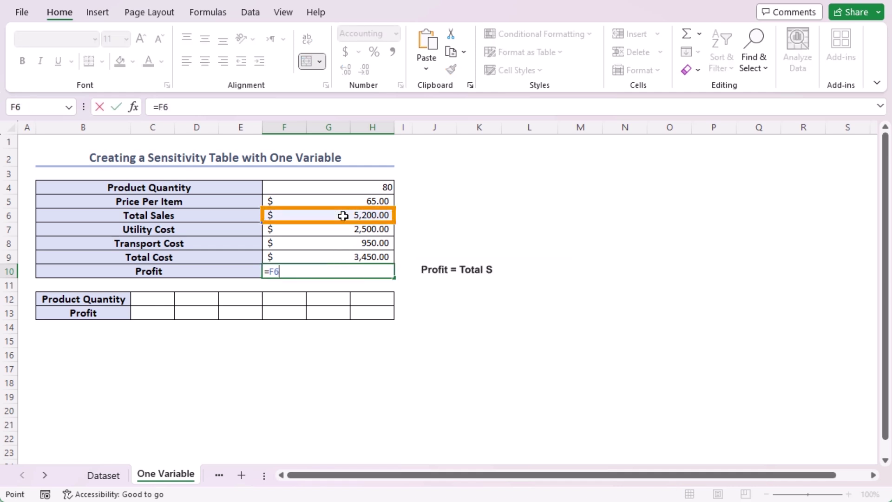
{"action": "type", "text": "-"}
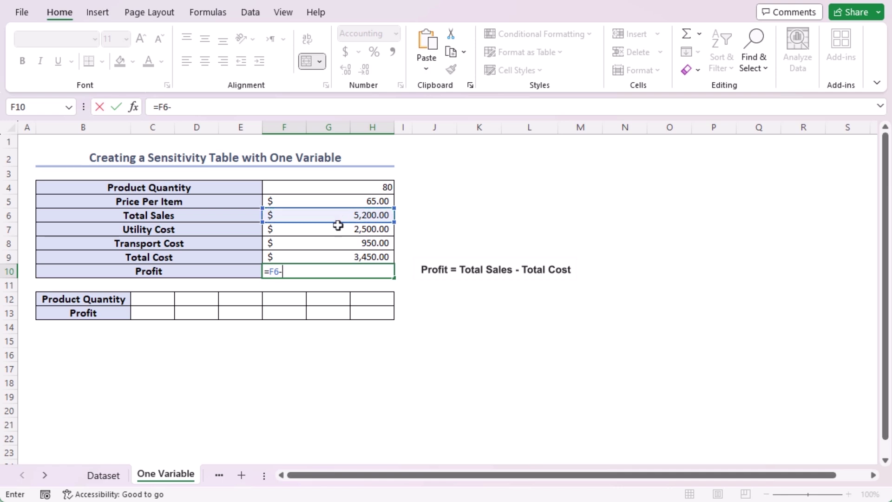
{"action": "left_click", "coordinate": [321, 257]}
{"action": "key", "text": "Return"}
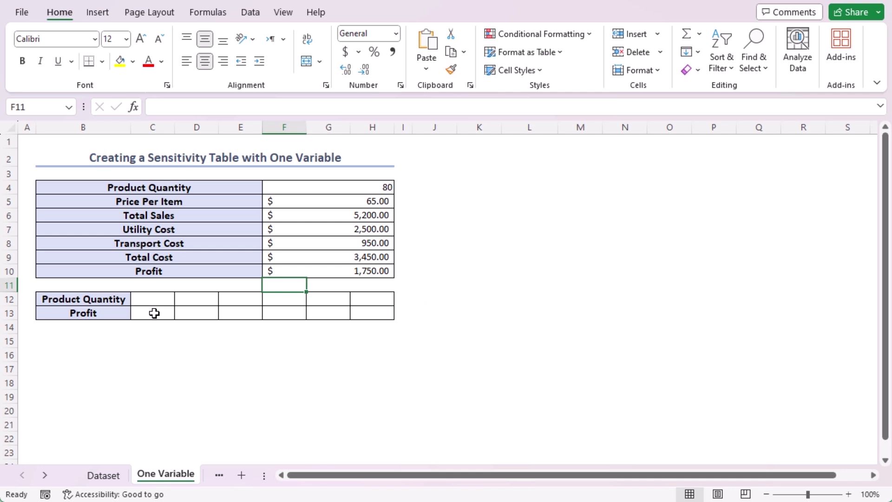
Link cell C13 to the Profit result with =F10.
{"action": "left_click", "coordinate": [153, 314]}
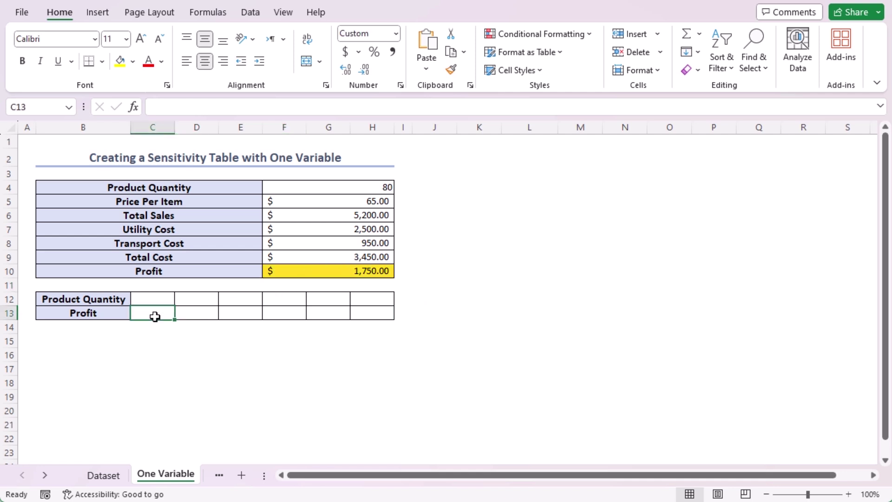
{"action": "type", "text": "="}
{"action": "left_click", "coordinate": [317, 273]}
{"action": "key", "text": "Return"}
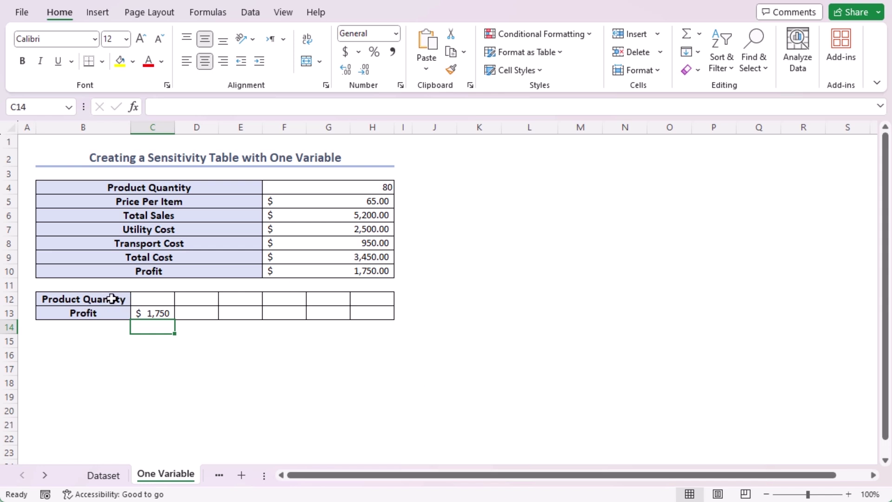
Enter quantities 50, 80, 100, 130, 150 in D12:H12 and select table C12:H13.
{"action": "double_click", "coordinate": [194, 301]}
{"action": "key", "text": "Tab"}
{"action": "type", "text": "80"}
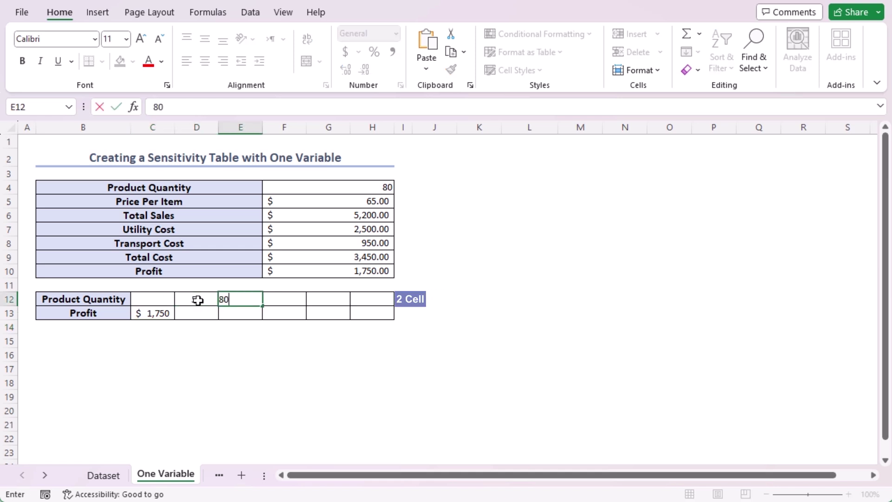
{"action": "key", "text": "Tab"}
{"action": "type", "text": "100"}
{"action": "key", "text": "Tab"}
{"action": "type", "text": "130"}
{"action": "key", "text": "Tab"}
{"action": "type", "text": "150"}
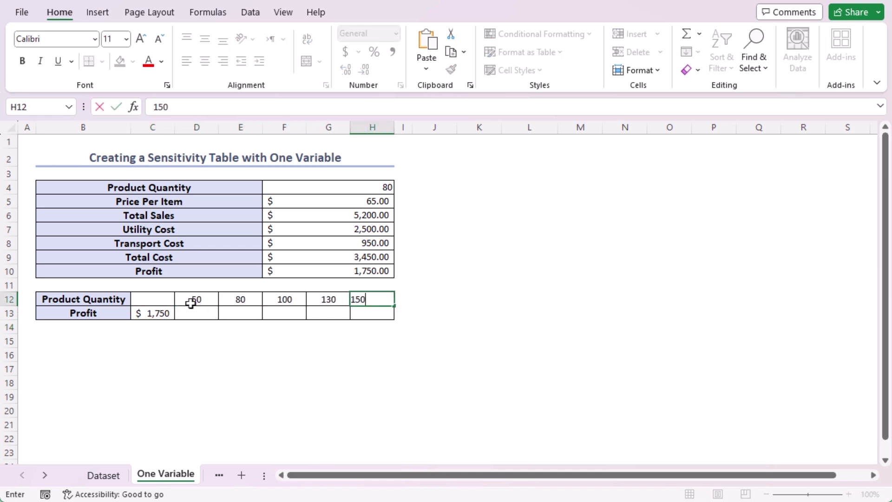
{"action": "key", "text": "Return"}
{"action": "left_click_drag", "start_coordinate": [156, 297], "coordinate": [391, 310]}
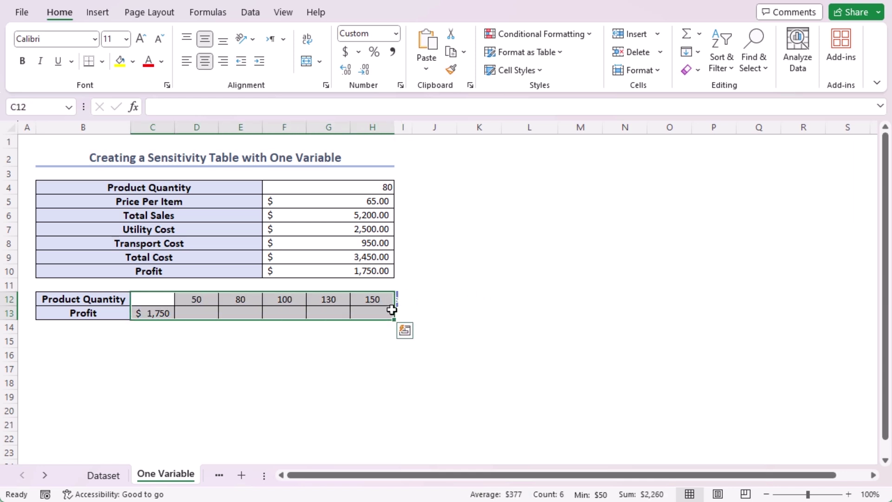
Create a one-variable Data Table using Product Quantity F4 as the row input cell.
{"action": "left_click", "coordinate": [251, 13]}
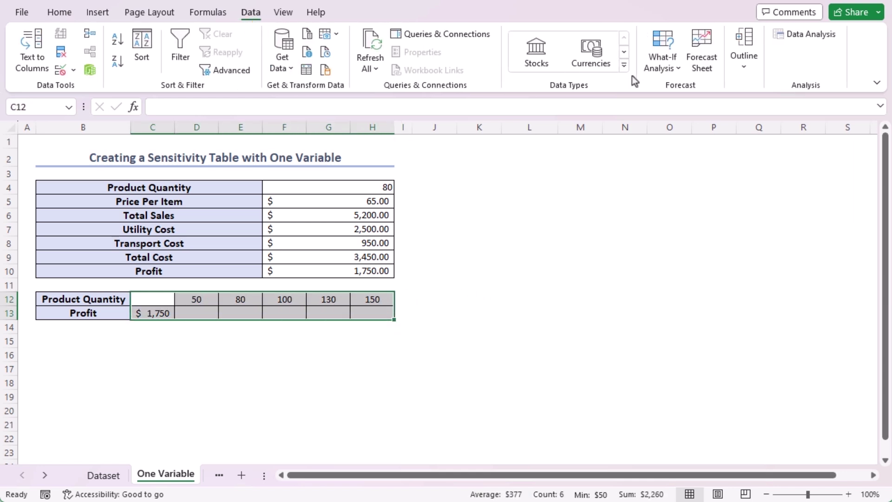
{"action": "left_click", "coordinate": [675, 69]}
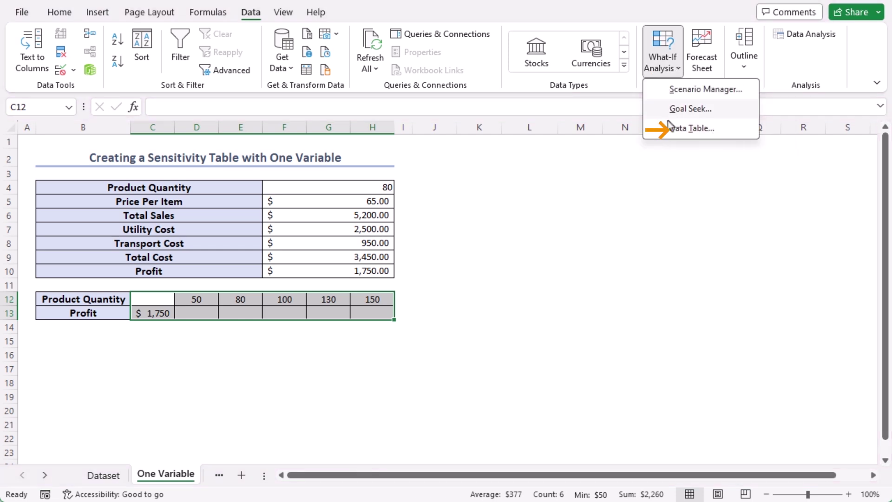
{"action": "left_click", "coordinate": [673, 129]}
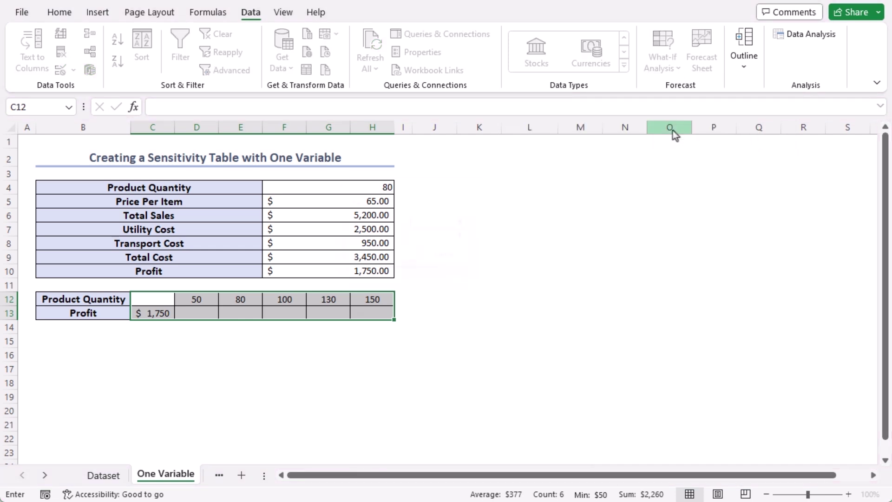
{"action": "left_click_drag", "start_coordinate": [392, 207], "coordinate": [463, 201]}
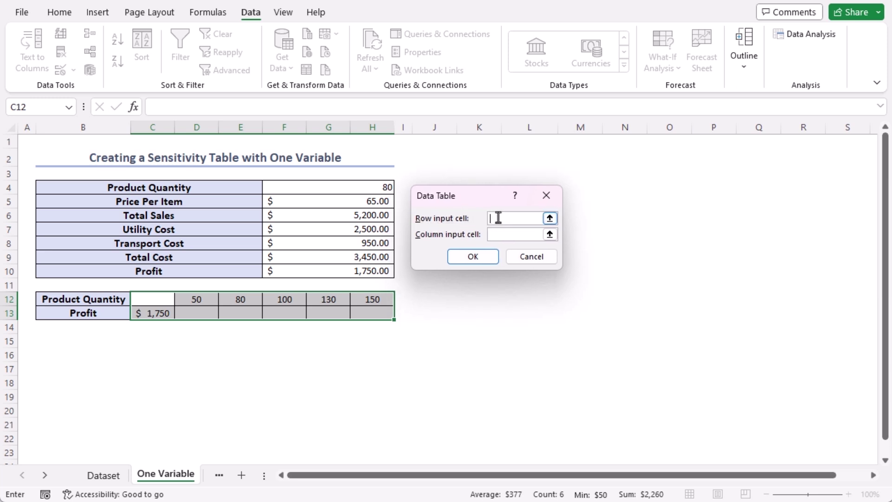
{"action": "left_click", "coordinate": [357, 187]}
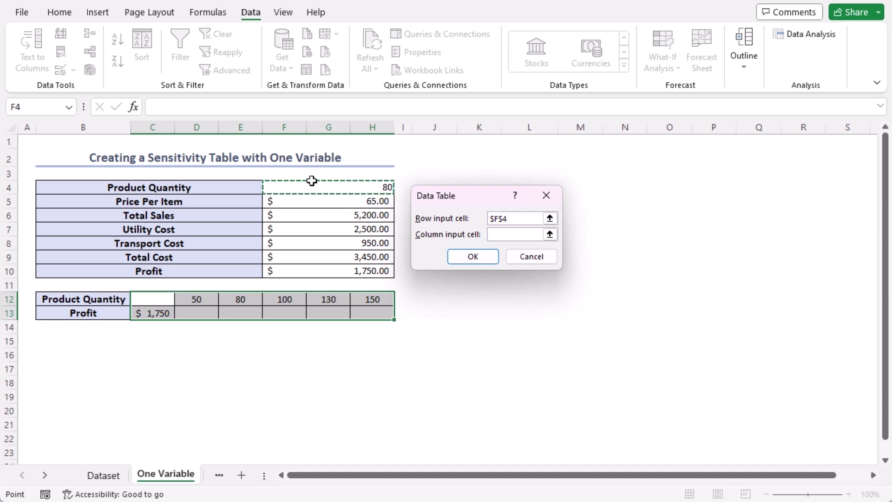
{"action": "left_click", "coordinate": [464, 257]}
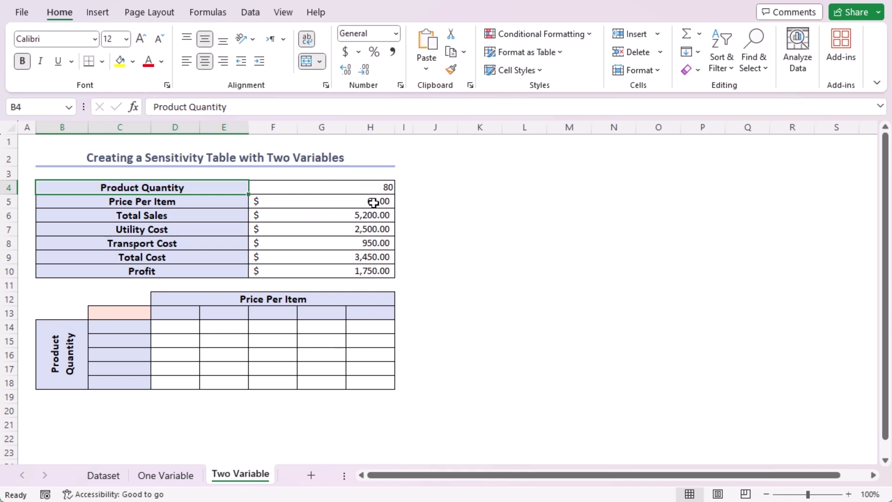
Select the grid's corner cell C13 on the Two Variable sheet.
{"action": "left_click", "coordinate": [120, 315]}
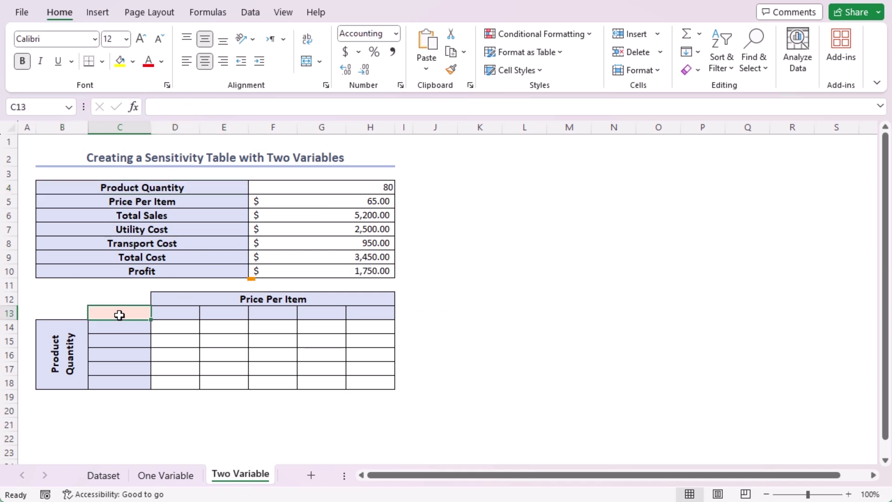
Link C13 to Profit with =F10 and list quantities 50, 80, 100, 130, 150 in C14:C18.
{"action": "type", "text": "="}
{"action": "left_click", "coordinate": [256, 271]}
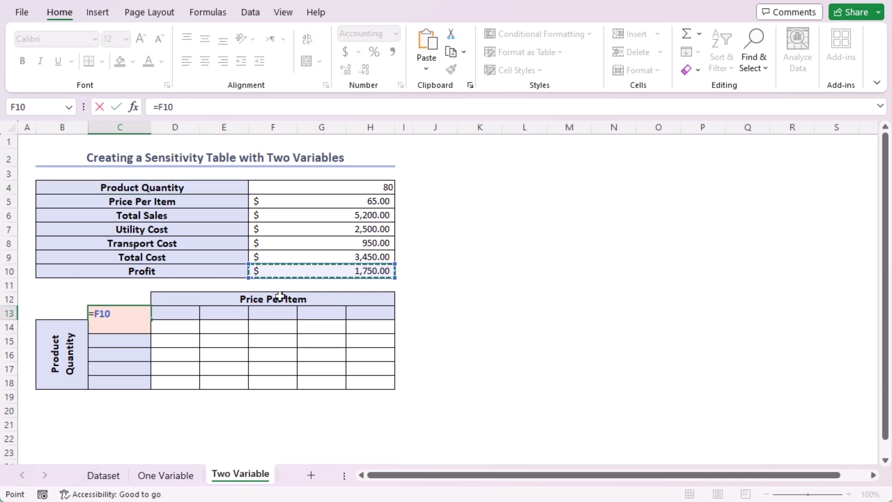
{"action": "key", "text": "Return"}
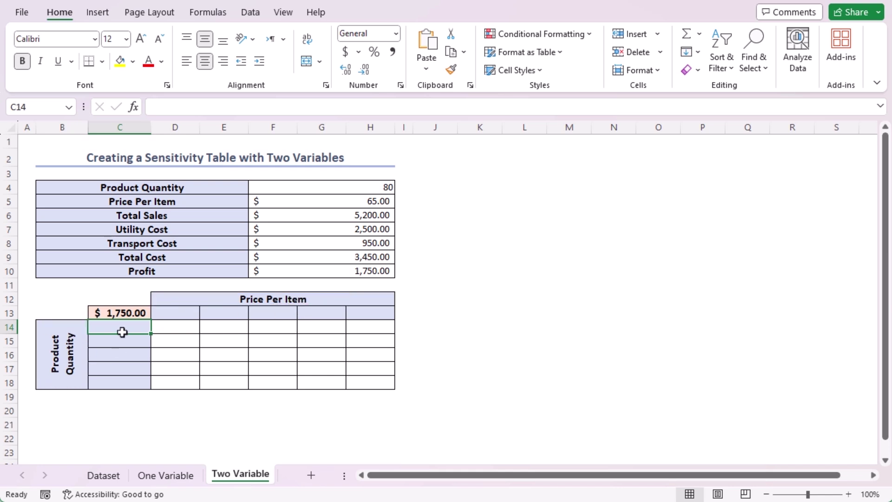
{"action": "type", "text": "50"}
{"action": "key", "text": "Return"}
{"action": "type", "text": "80"}
{"action": "key", "text": "Return"}
{"action": "type", "text": "100"}
{"action": "key", "text": "Return"}
{"action": "type", "text": "13"}
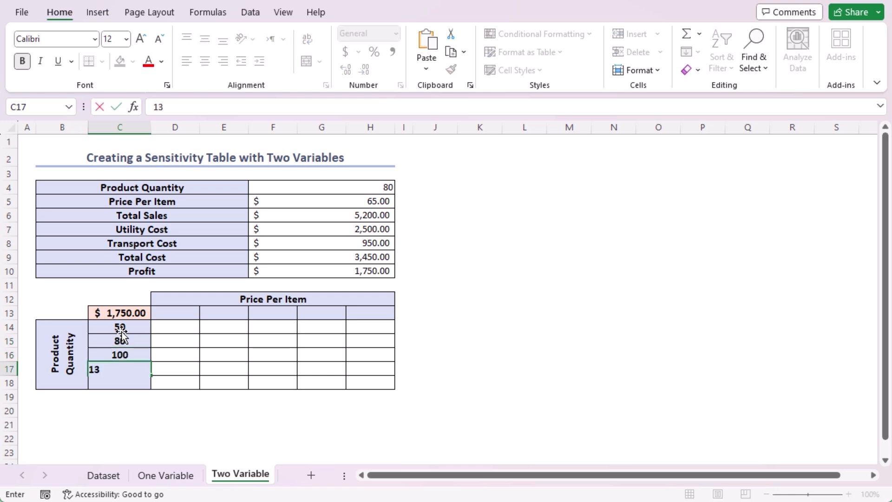
{"action": "type", "text": "0"}
Enter prices $50 to $100 across D13:H13 and select the table C13:H18.
{"action": "key", "text": "Return"}
{"action": "type", "text": "150"}
{"action": "left_click", "coordinate": [177, 312]}
{"action": "type", "text": "50"}
{"action": "key", "text": "Tab"}
{"action": "type", "text": "6570"}
{"action": "key", "text": "Tab"}
{"action": "type", "text": "80"}
{"action": "key", "text": "Tab"}
{"action": "type", "text": "1"}
{"action": "key", "text": "Return"}
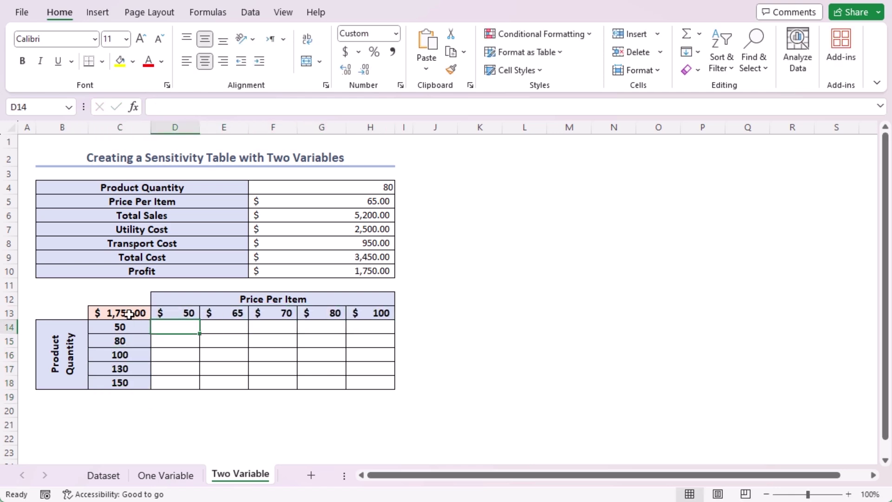
{"action": "mouse_move", "coordinate": [127, 314]}
{"action": "left_mouse_down"}
{"action": "mouse_move", "coordinate": [185, 324]}
{"action": "mouse_move", "coordinate": [308, 376]}
{"action": "mouse_move", "coordinate": [372, 385]}
{"action": "left_mouse_up"}
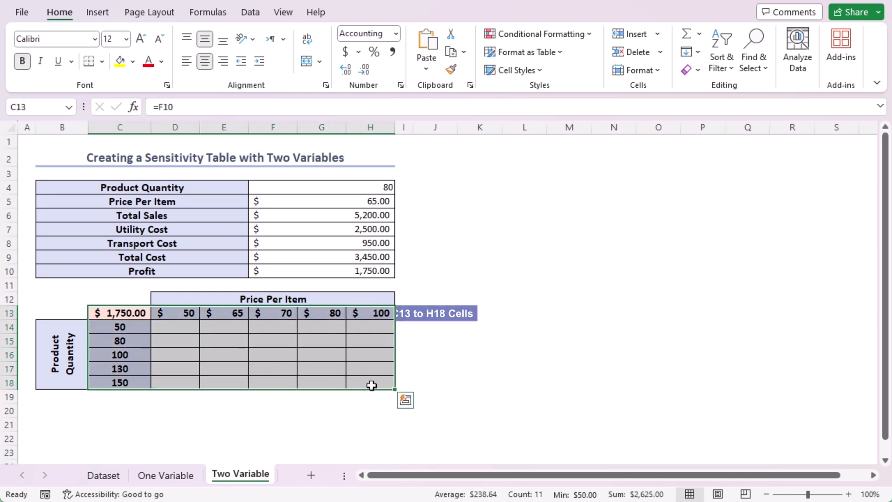
Create a two-variable Data Table with row input F5 (price) and column input F4 (quantity).
{"action": "left_click", "coordinate": [250, 12]}
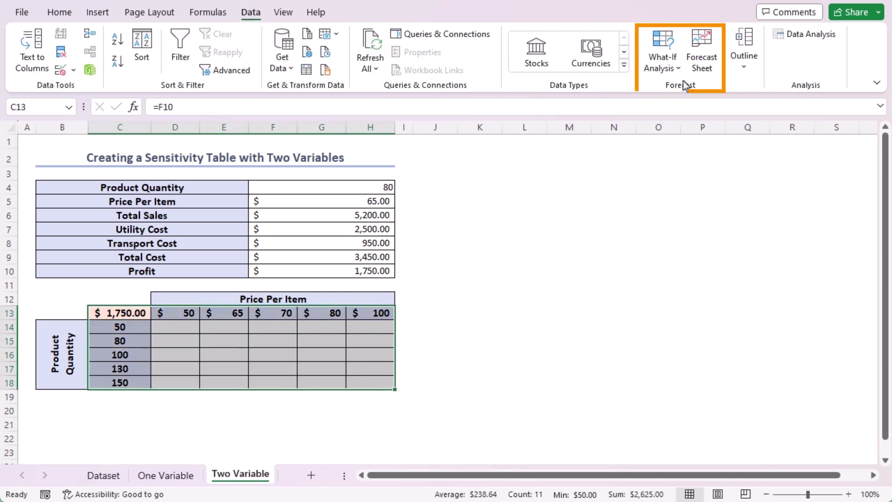
{"action": "left_click", "coordinate": [673, 70]}
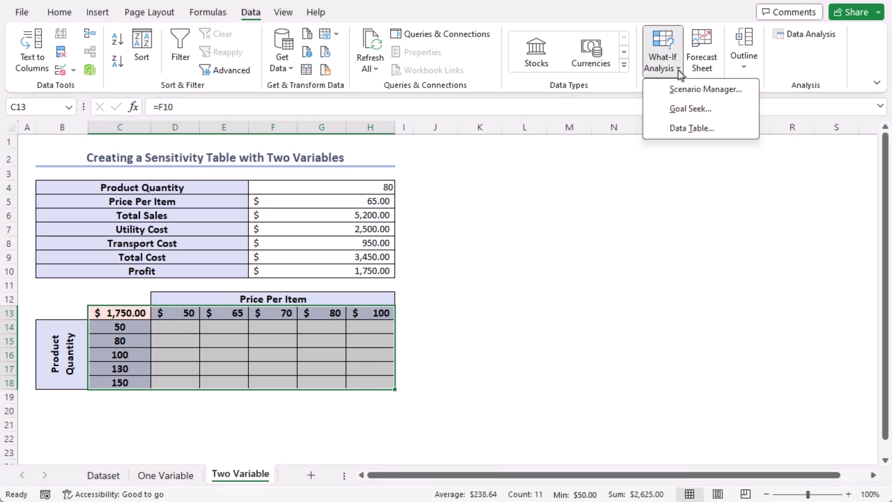
{"action": "left_click", "coordinate": [661, 130]}
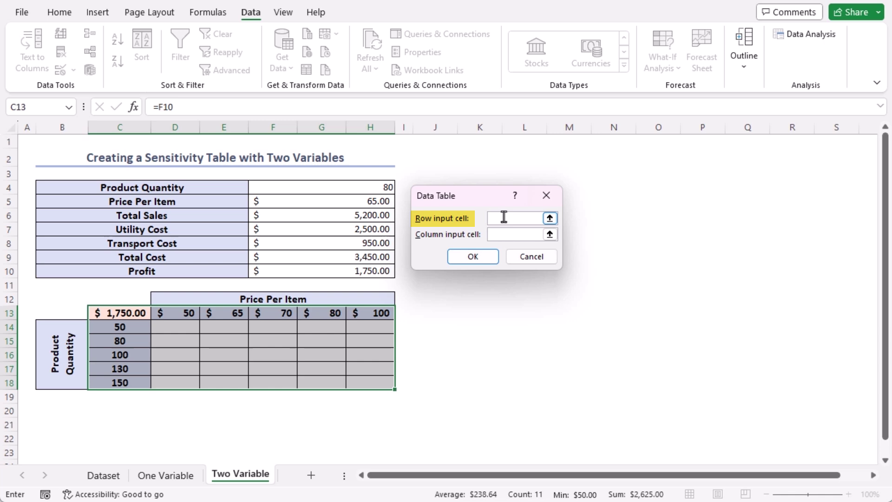
{"action": "left_click", "coordinate": [341, 201]}
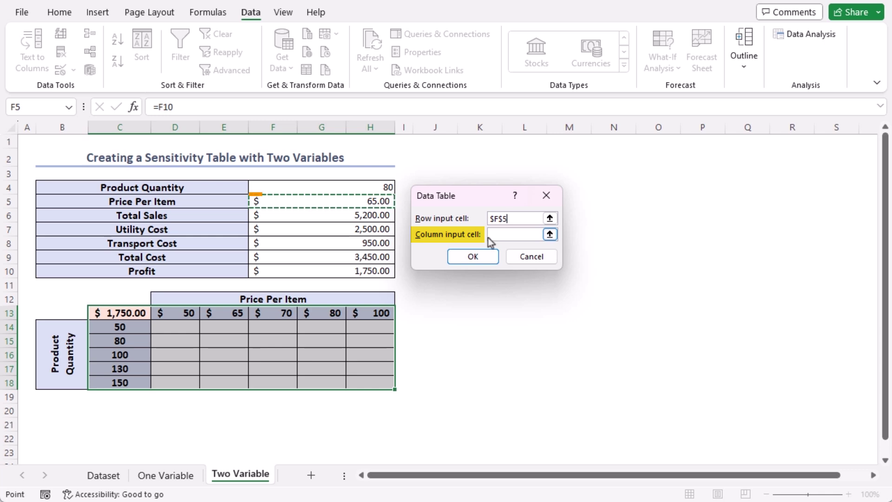
{"action": "left_click", "coordinate": [502, 234]}
{"action": "left_click", "coordinate": [339, 190]}
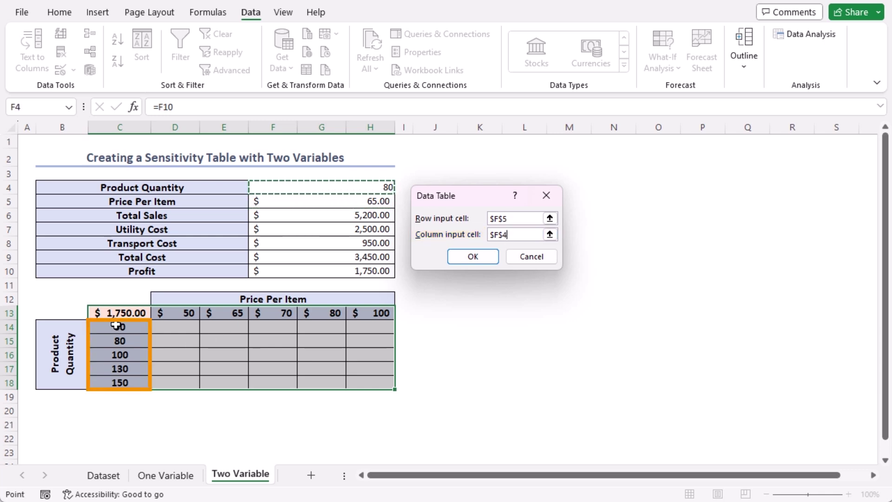
{"action": "left_click", "coordinate": [473, 256]}
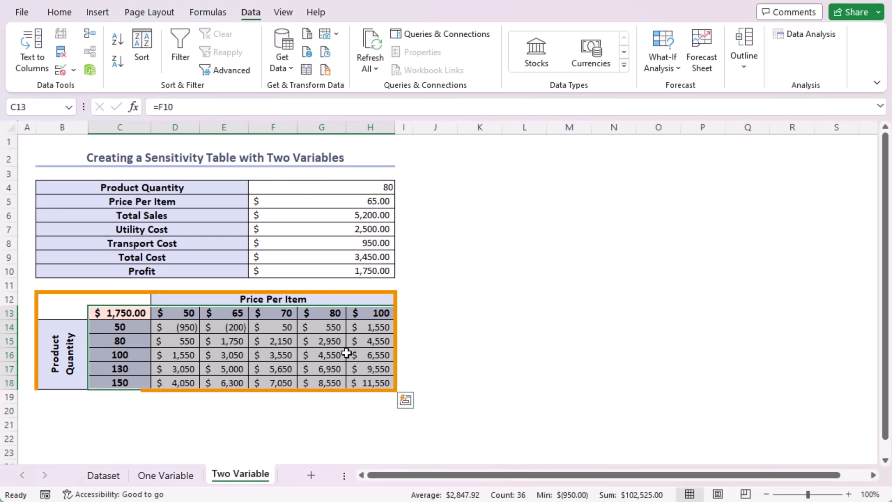
{"action": "left_click", "coordinate": [417, 338]}
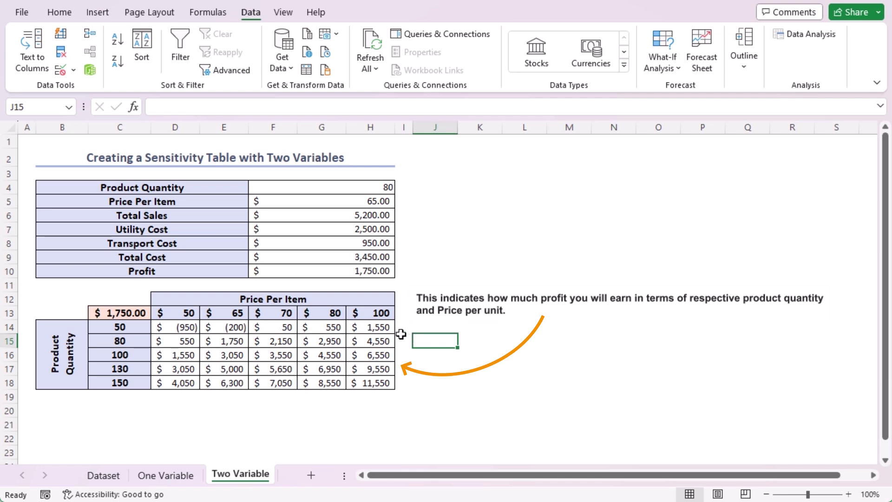